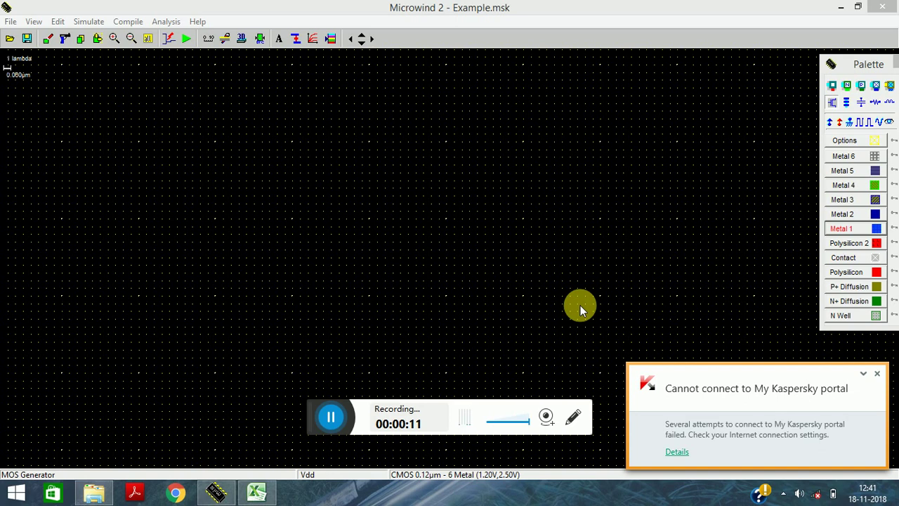
# Dismiss the antivirus notice and bring up the amplifier circuit.xlsx sheet of nMOS and pMOS parameters.
pyautogui.click(881, 376)
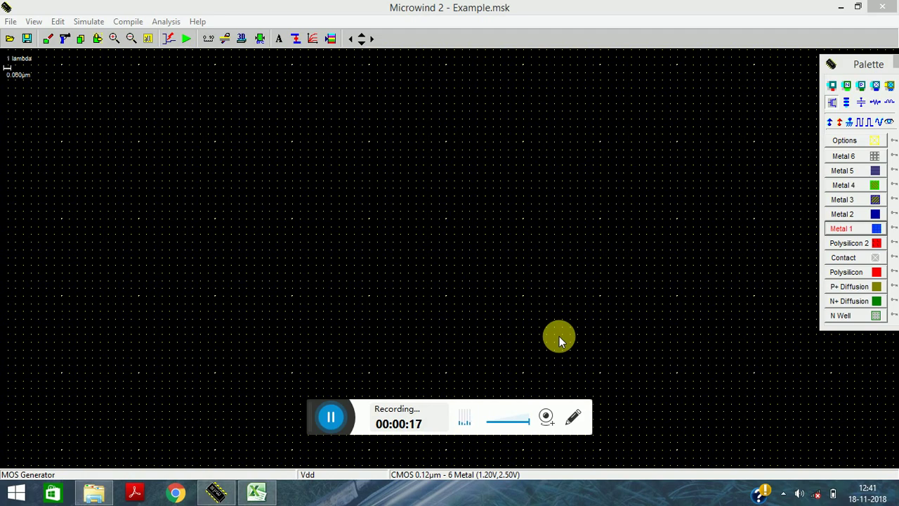
pyautogui.click(257, 494)
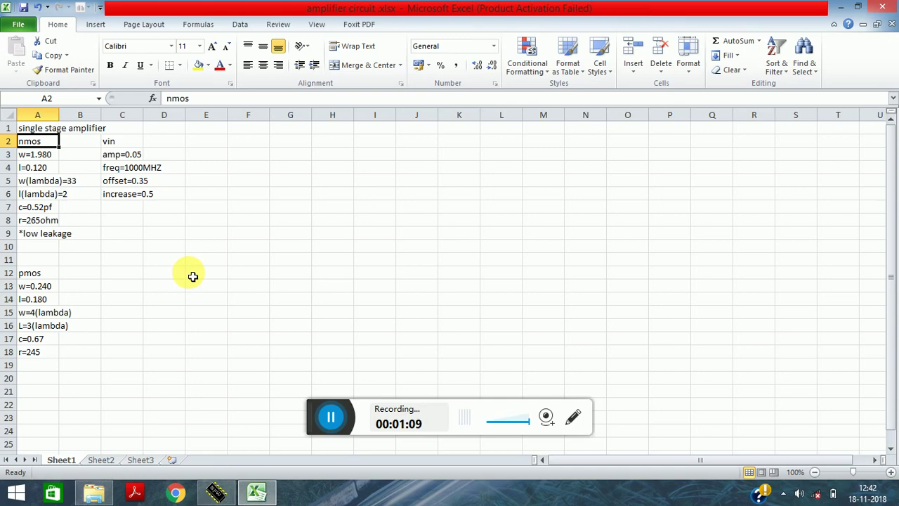
# Generate an nMOS transistor 33 lambda wide by 2 lambda long and place it on the canvas.
pyautogui.click(210, 492)
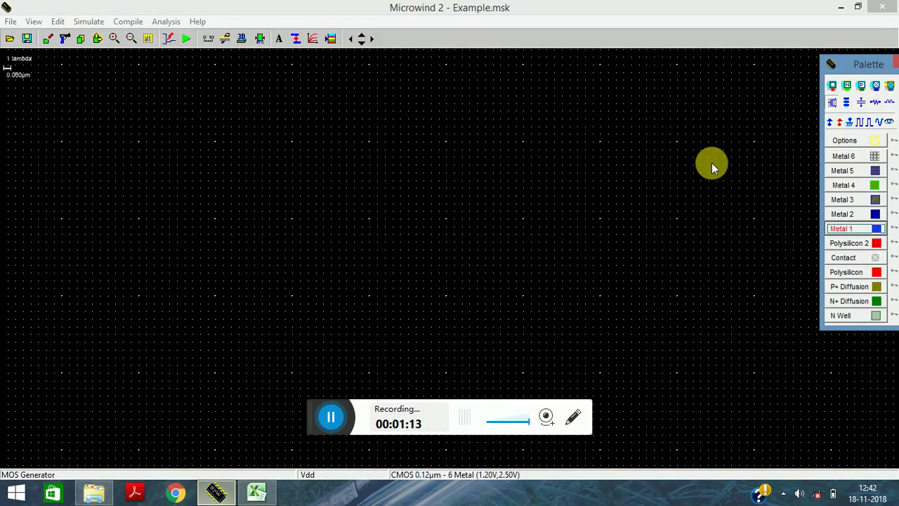
pyautogui.click(832, 101)
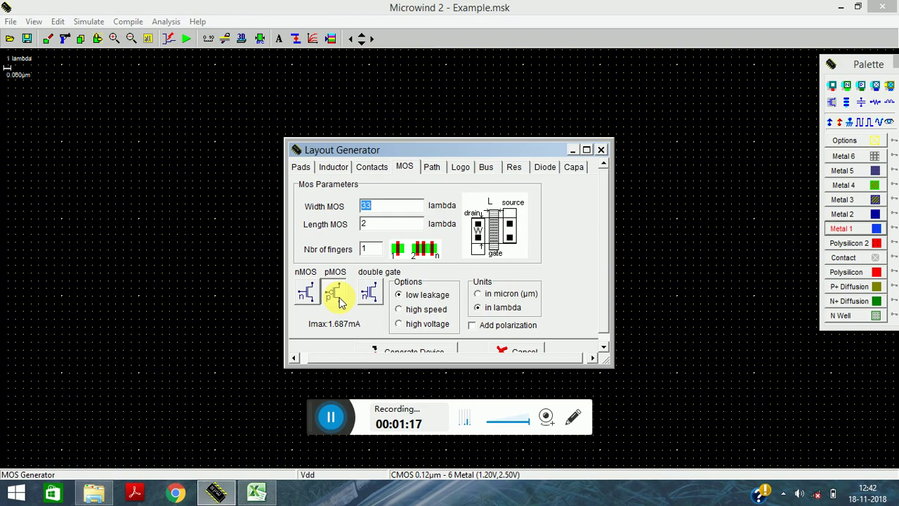
pyautogui.click(304, 292)
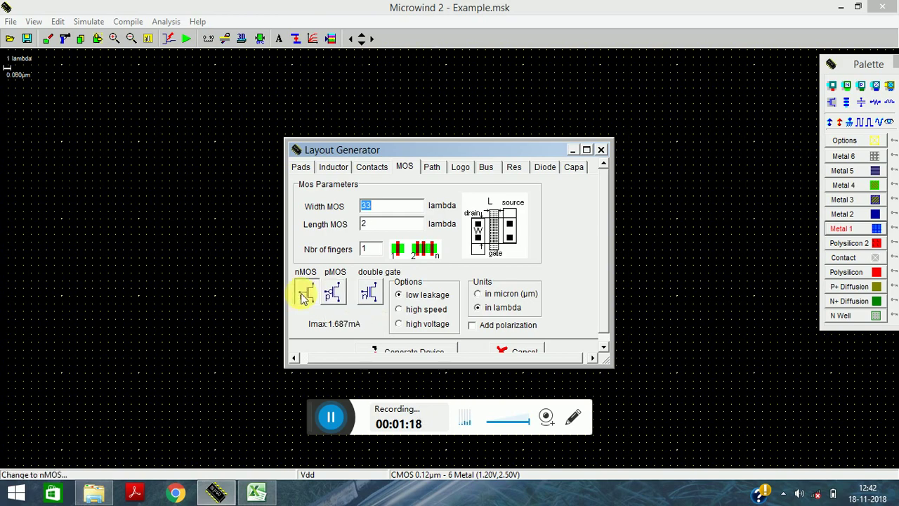
pyautogui.click(386, 347)
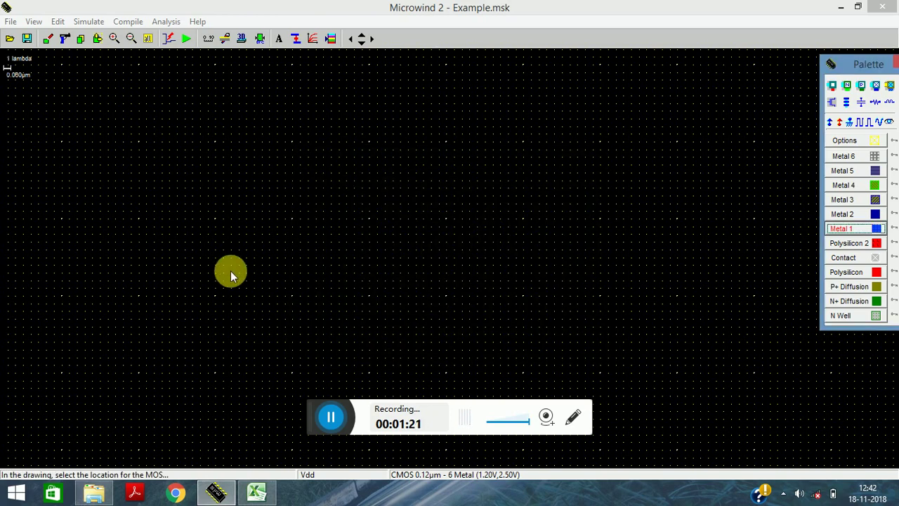
pyautogui.click(216, 317)
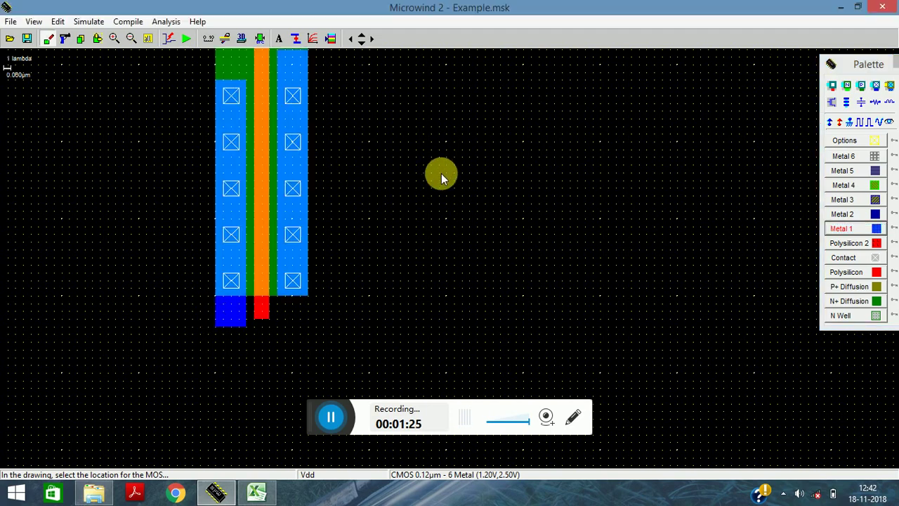
pyautogui.click(361, 36)
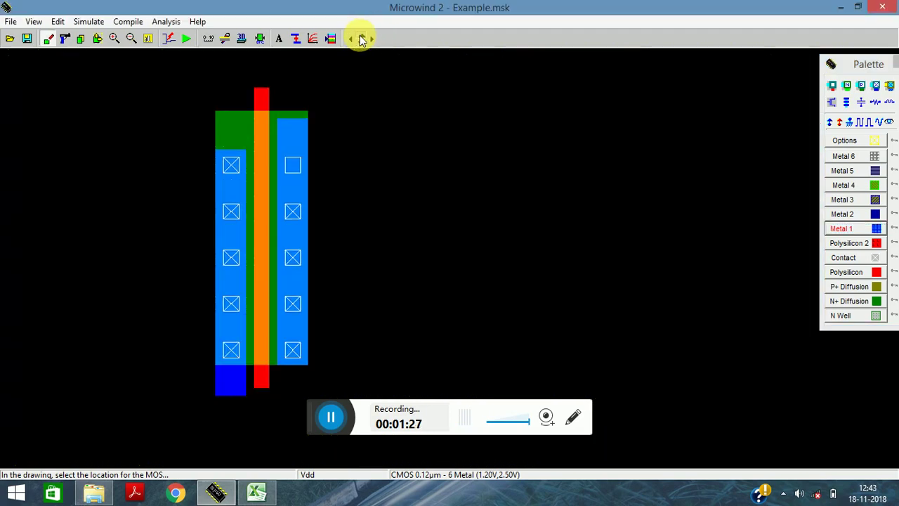
pyautogui.click(361, 36)
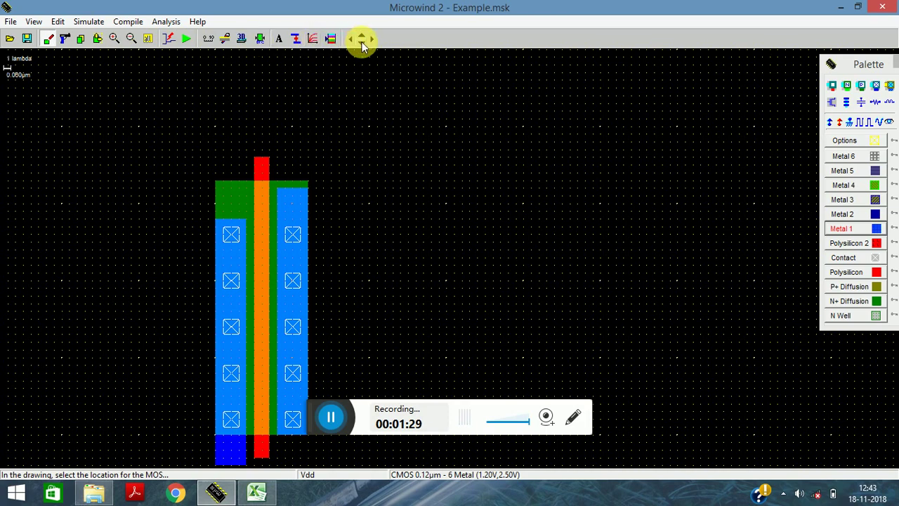
# Reopen the MOS generator with pMOS selected, toggling the units to micron and back to lambda.
pyautogui.click(362, 43)
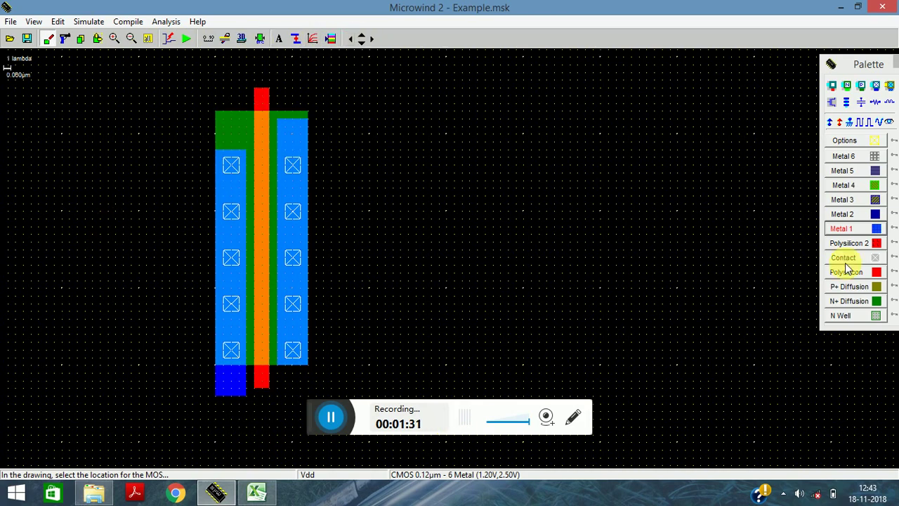
pyautogui.click(834, 105)
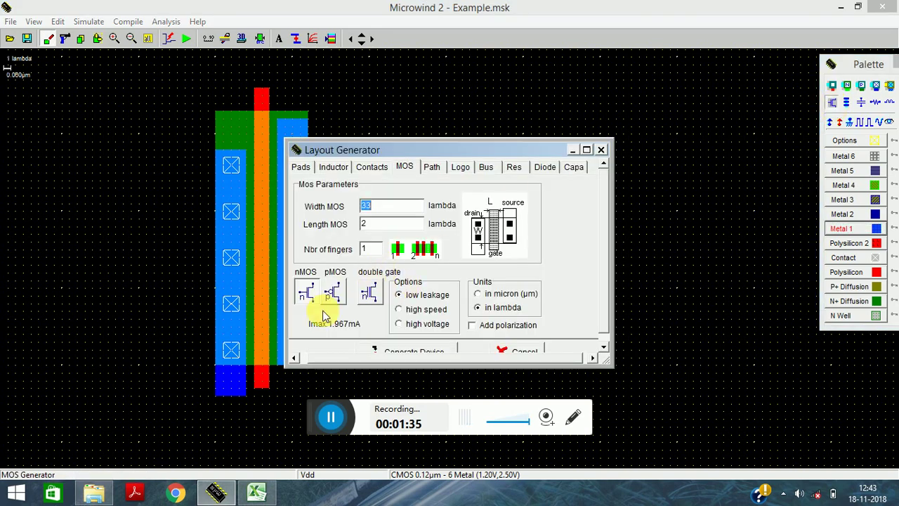
pyautogui.click(336, 292)
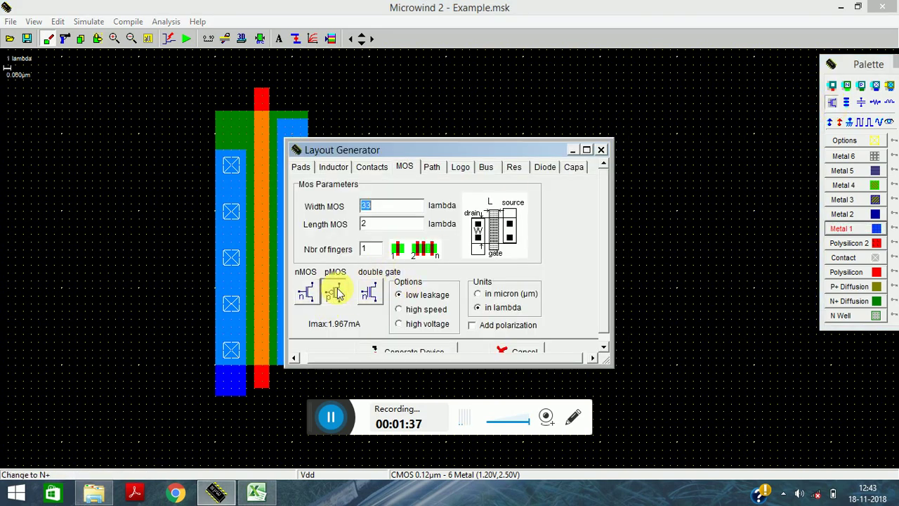
pyautogui.click(490, 295)
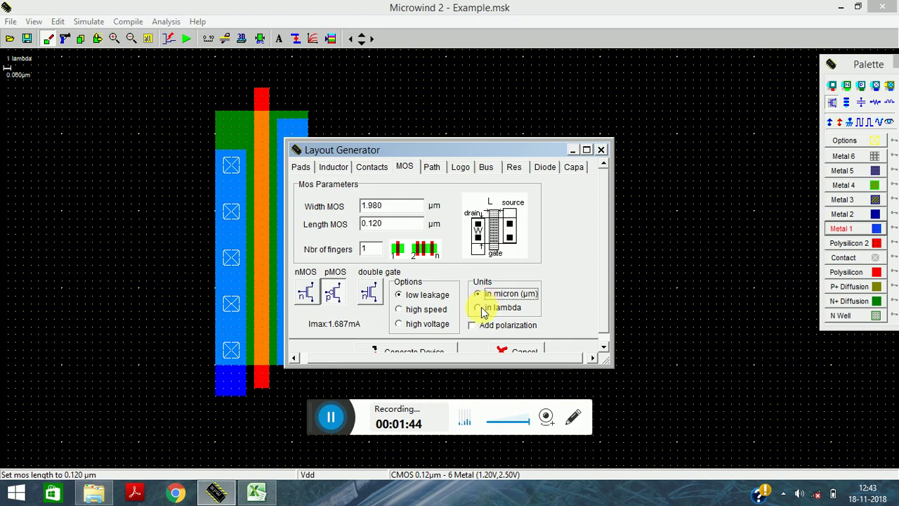
pyautogui.click(481, 308)
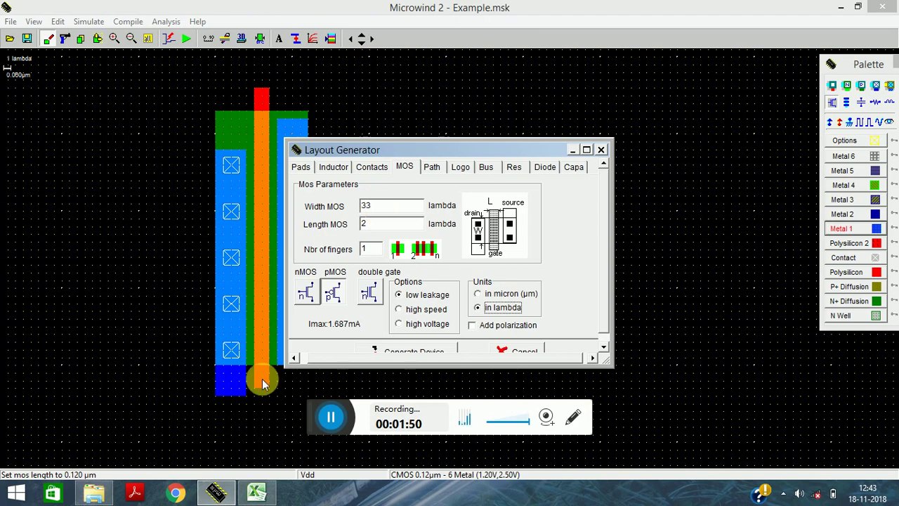
# Read the pMOS sizes in Excel, then enter width 4 and length 3 lambda in the generator.
pyautogui.moveTo(260, 493)
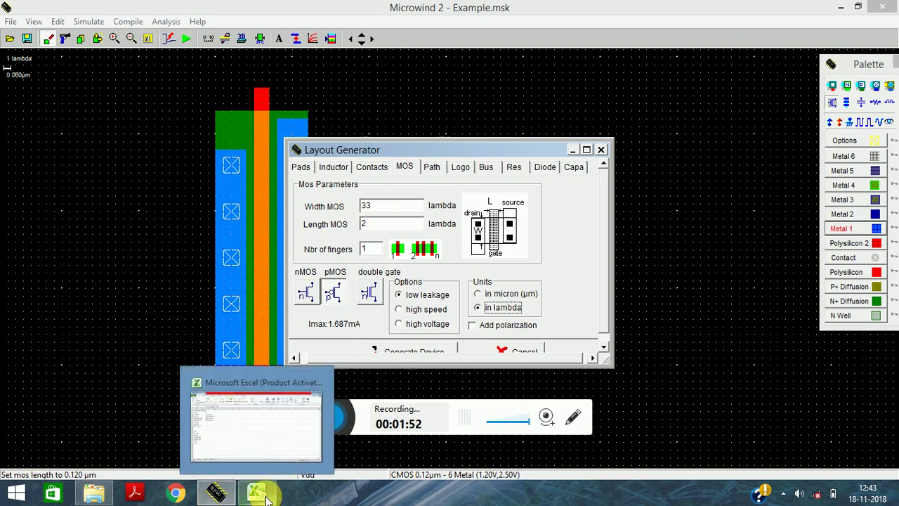
pyautogui.click(238, 457)
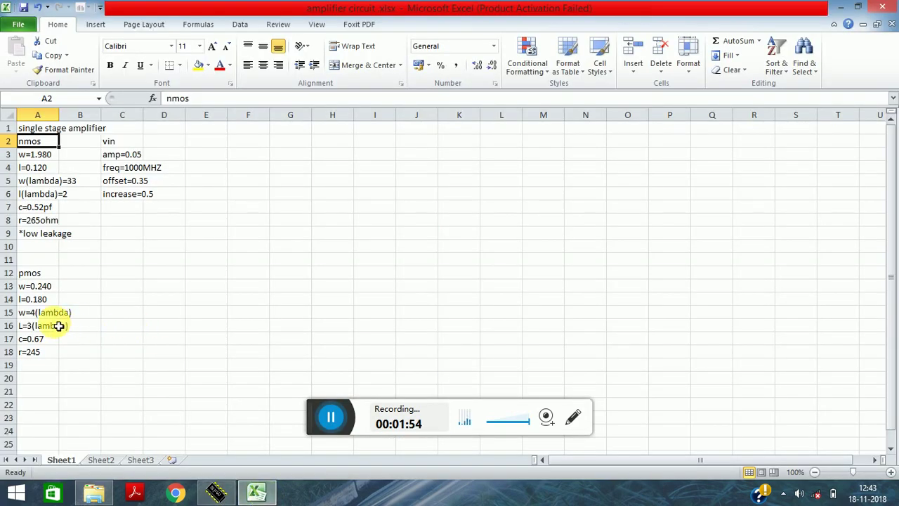
pyautogui.click(255, 493)
pyautogui.moveTo(379, 205); pyautogui.dragTo(355, 233)
pyautogui.write('4')
pyautogui.write('3')
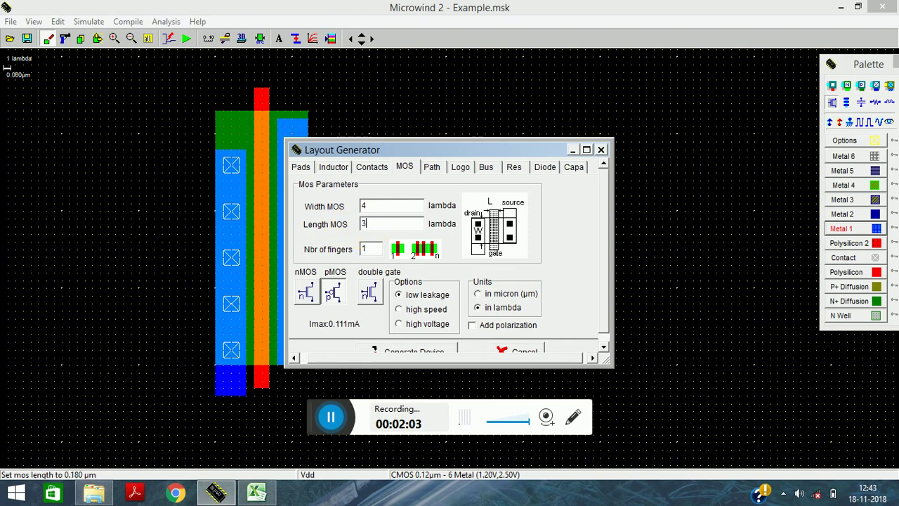
# Keep pMOS chosen and set the capacitor generator's capacitance to 0.67 pF.
pyautogui.click(333, 291)
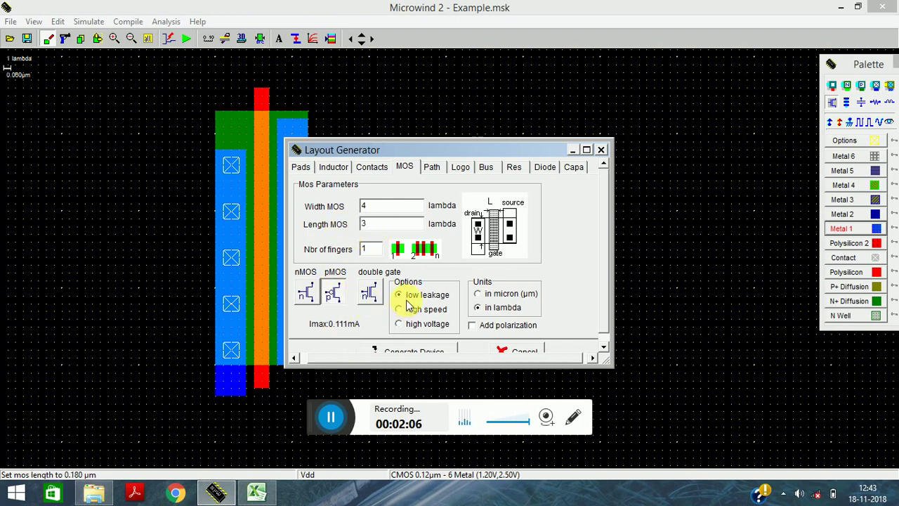
pyautogui.click(575, 167)
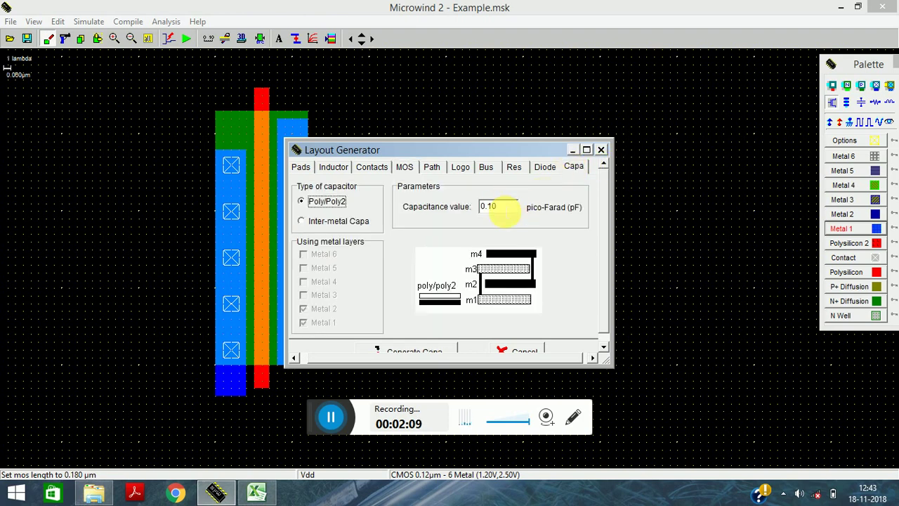
pyautogui.click(504, 206)
pyautogui.press('BackSpace')
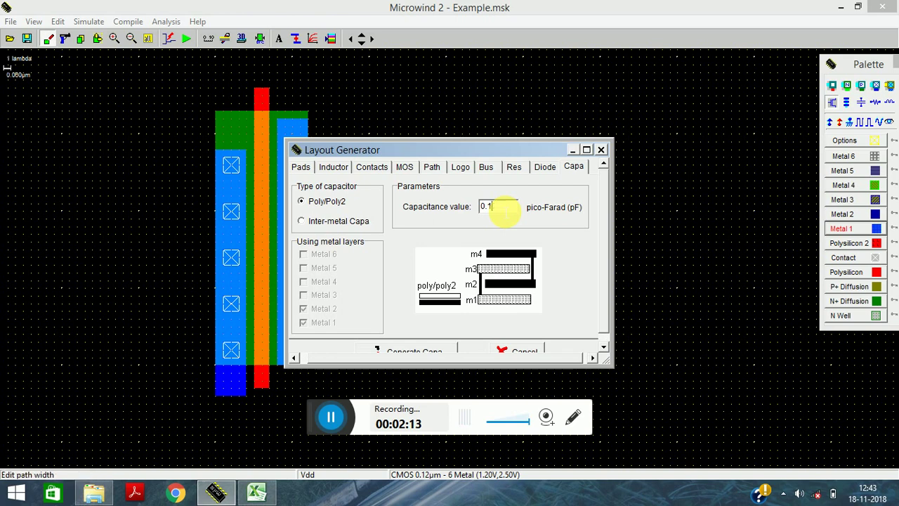
pyautogui.press('BackSpace')
pyautogui.write('67')
# Enter 245 in the resistor generator, then return to the MOS parameters via the Contacts tab.
pyautogui.click(513, 168)
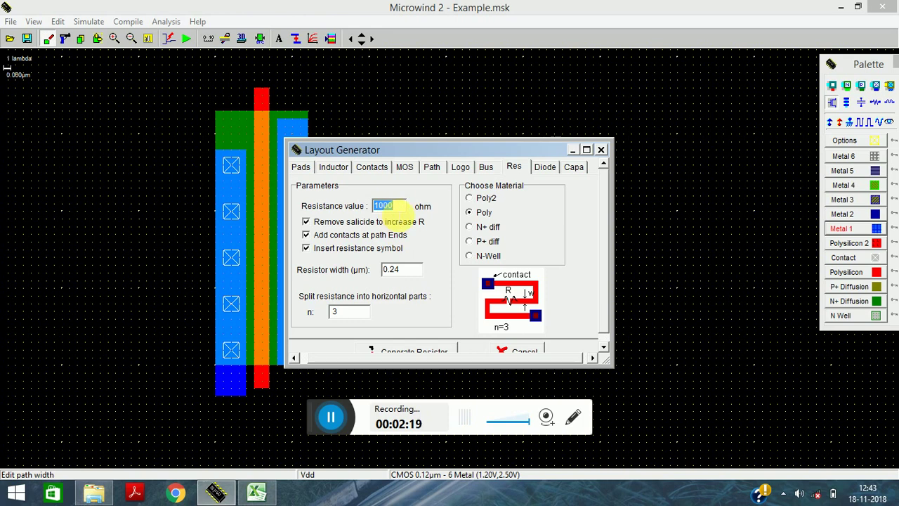
pyautogui.write('245')
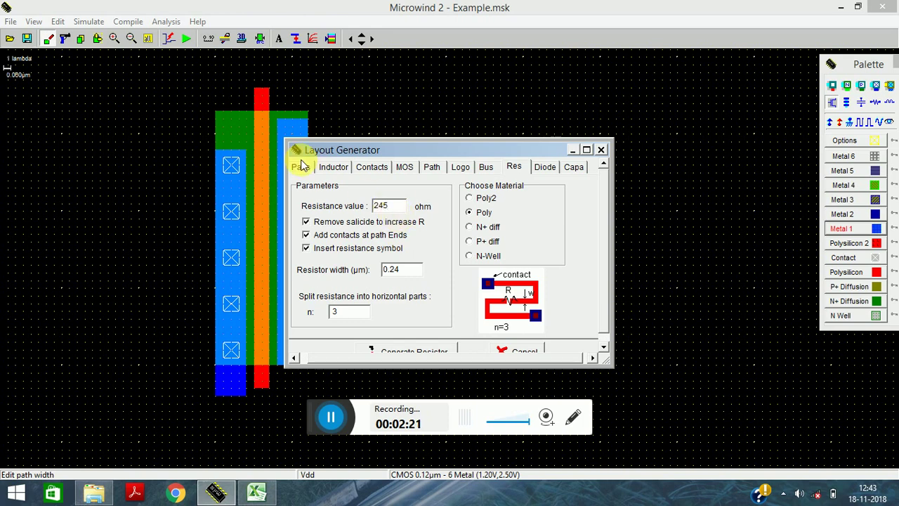
pyautogui.click(334, 168)
pyautogui.click(371, 168)
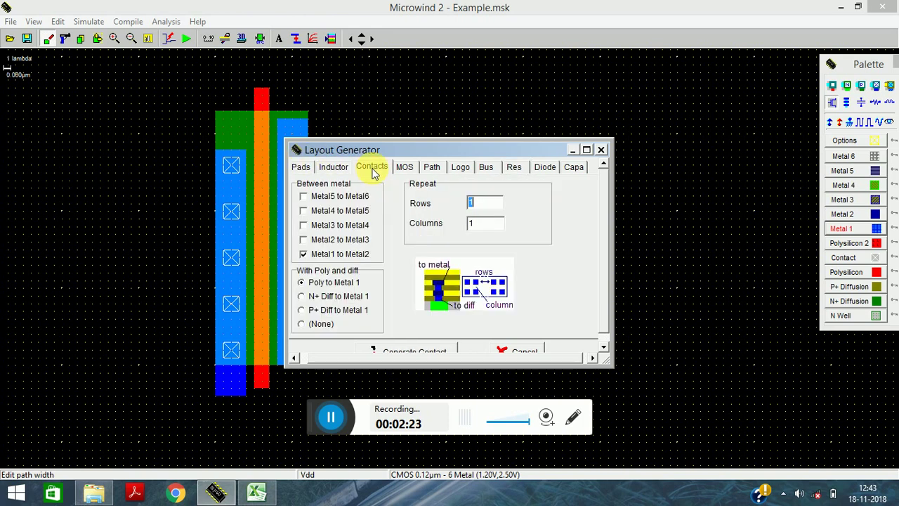
pyautogui.click(405, 169)
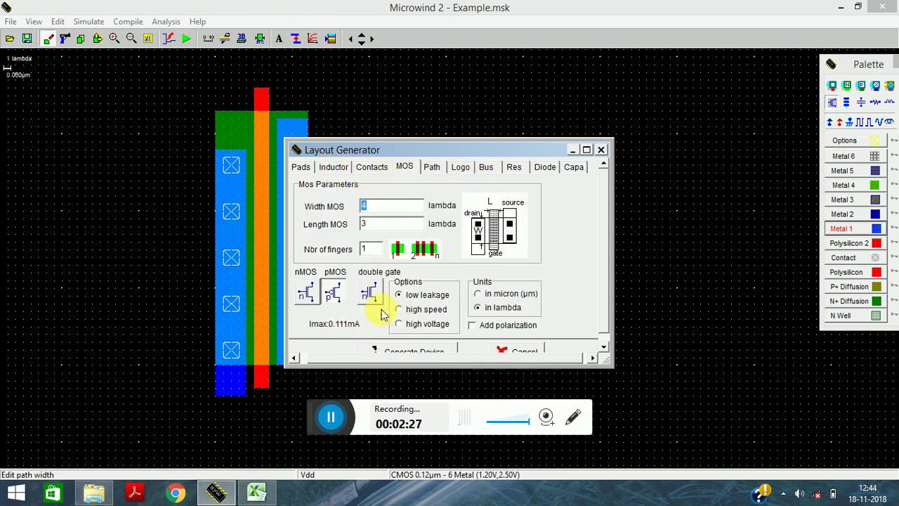
# Generate the 4 by 3 lambda transistor and place it right of the large one.
pyautogui.click(409, 353)
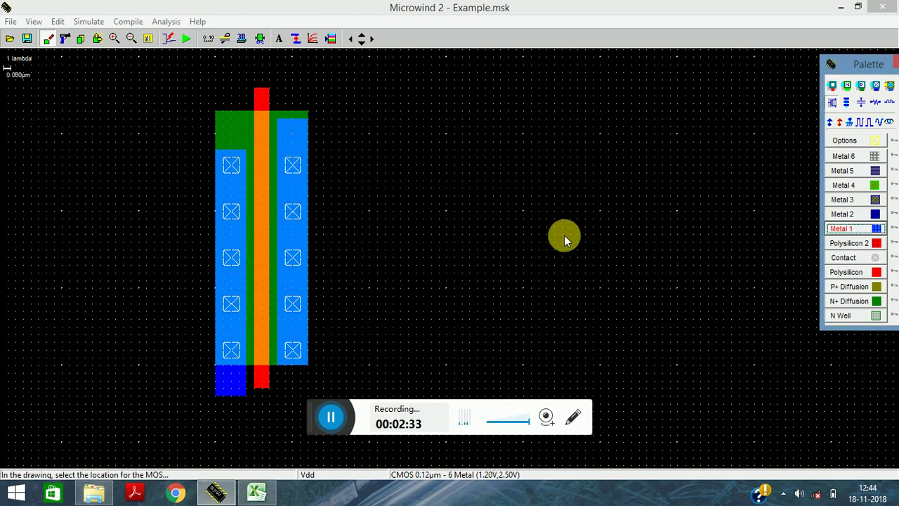
pyautogui.click(564, 235)
pyautogui.scroll(2, 592, 274)
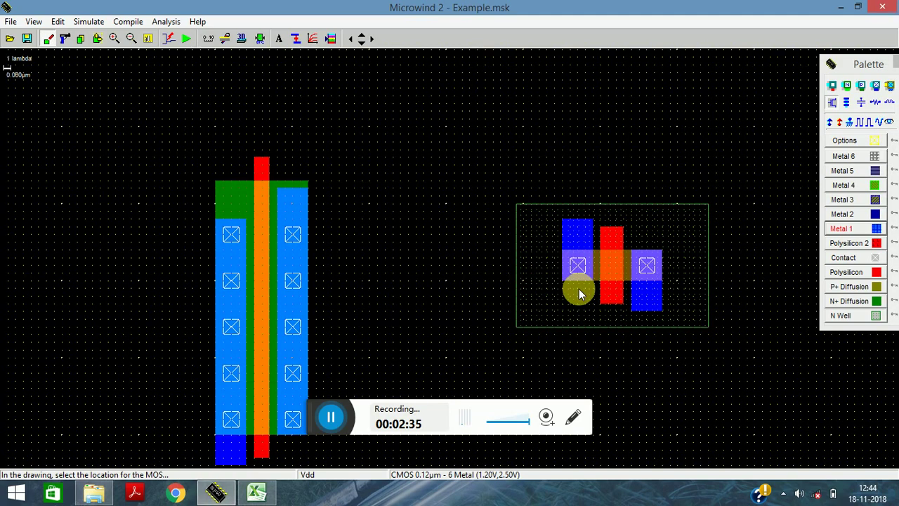
# Attach a Vdd+ supply label to the small transistor's upper metal.
pyautogui.click(832, 124)
pyautogui.press('super+c')
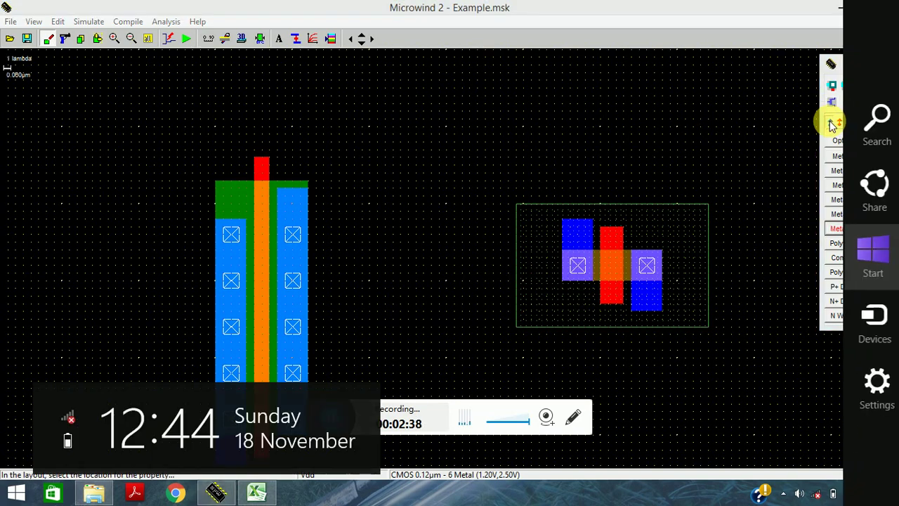
pyautogui.click(570, 233)
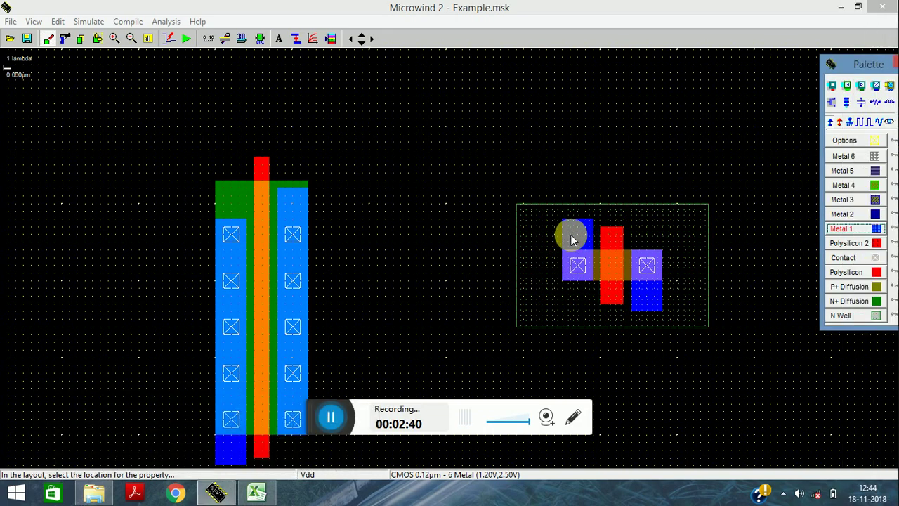
pyautogui.click(579, 232)
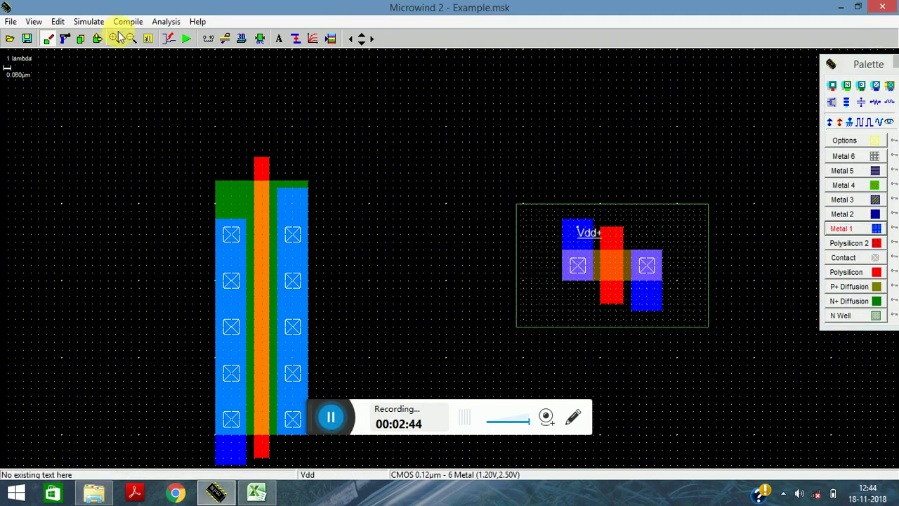
# Flip the small transistor horizontally using Edit > Flip and Rotate > Flip horizontal.
pyautogui.click(79, 22)
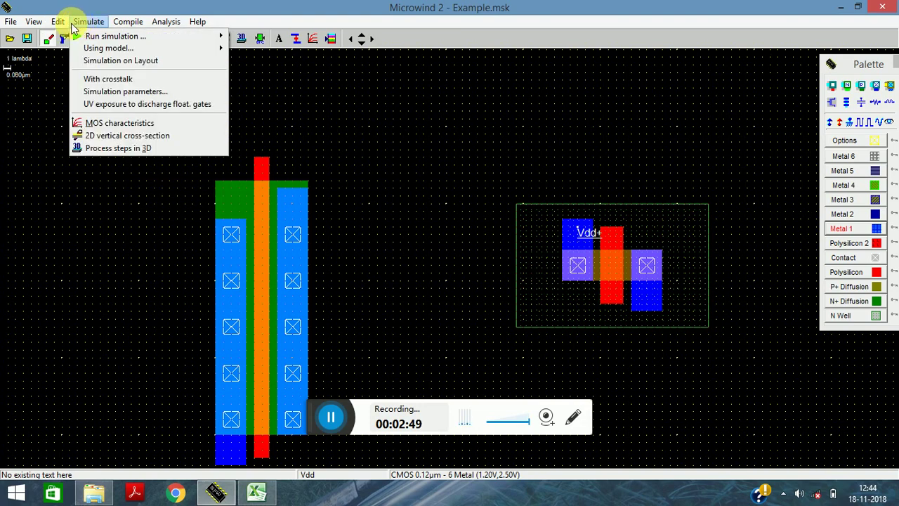
pyautogui.moveTo(62, 21)
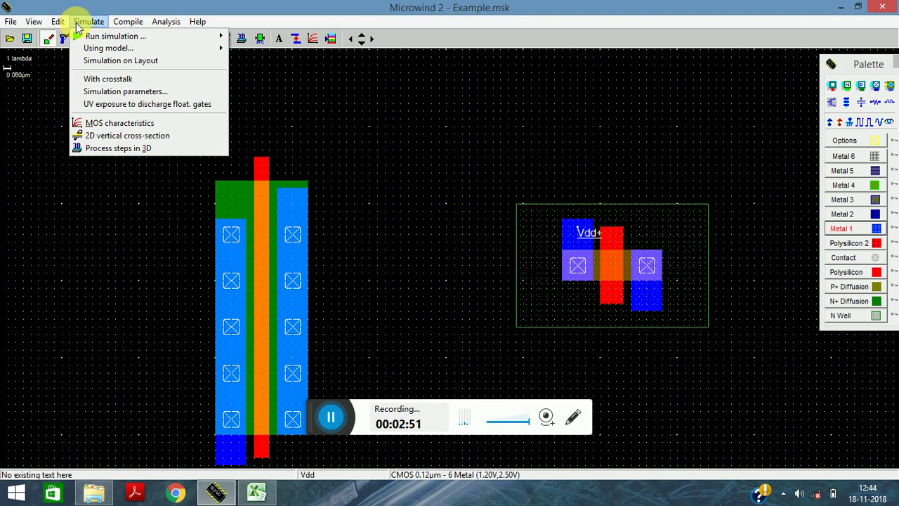
pyautogui.moveTo(32, 18)
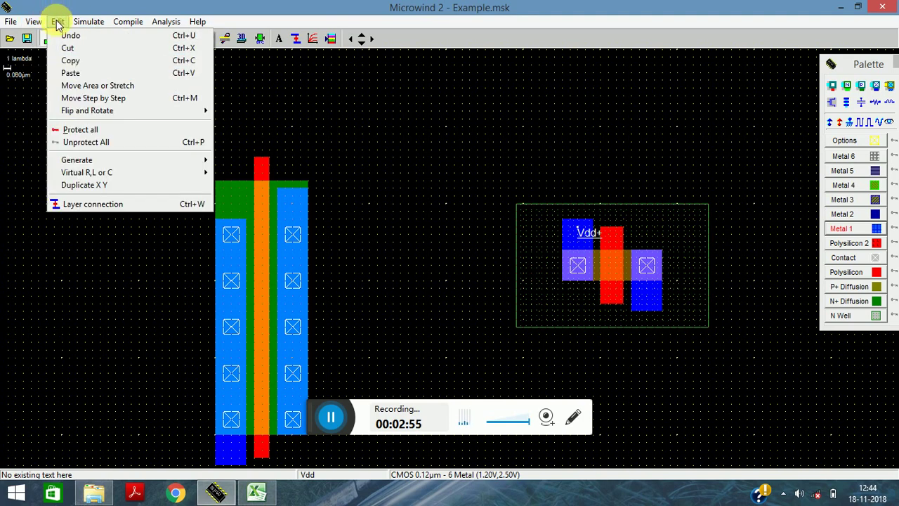
pyautogui.moveTo(80, 110)
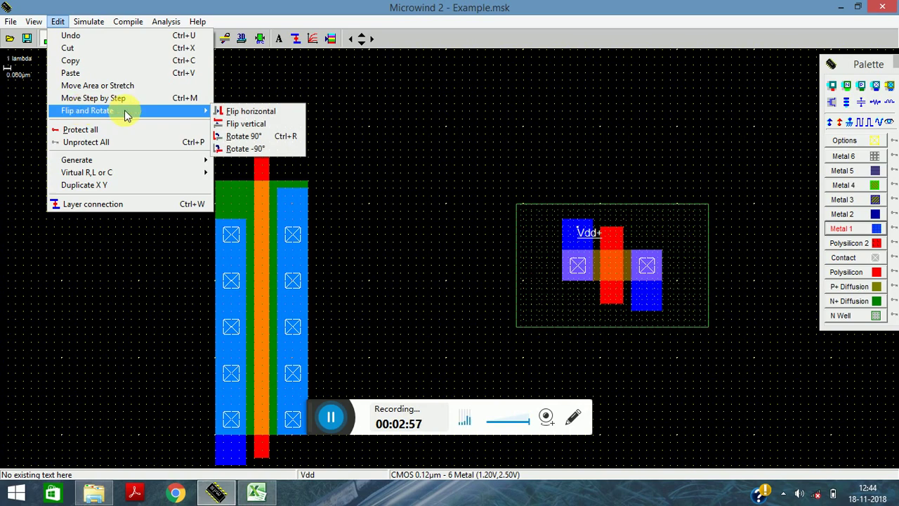
pyautogui.click(222, 116)
pyautogui.moveTo(477, 174); pyautogui.dragTo(727, 349)
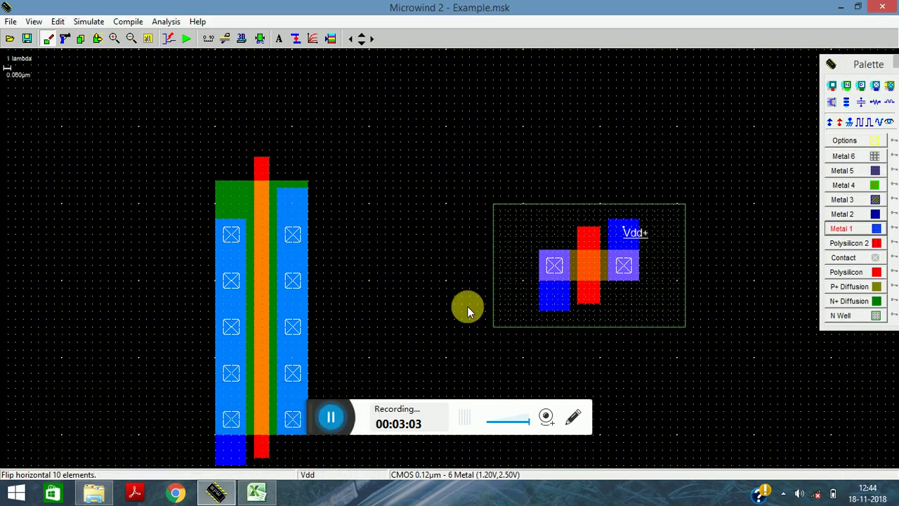
pyautogui.click(346, 215)
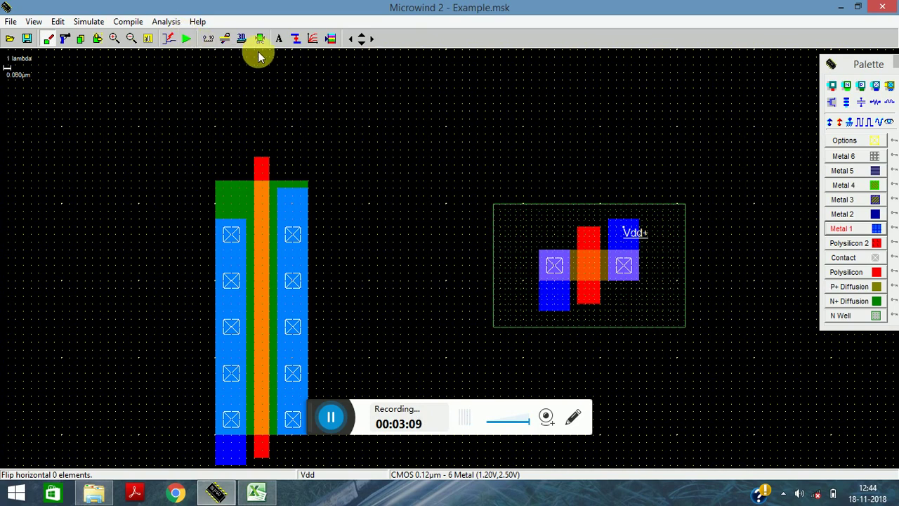
# Move the small transistor left, closer to the large transistor.
pyautogui.click(96, 40)
pyautogui.moveTo(423, 158); pyautogui.dragTo(723, 364)
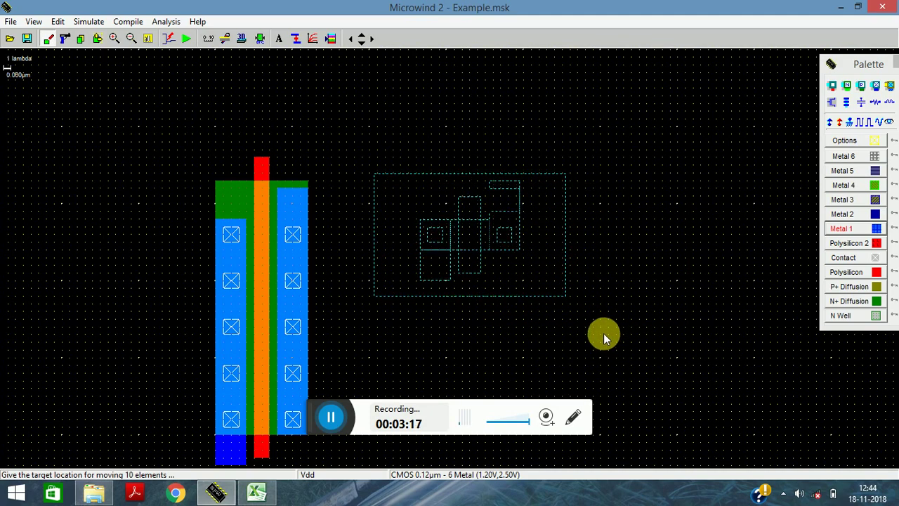
pyautogui.click(604, 333)
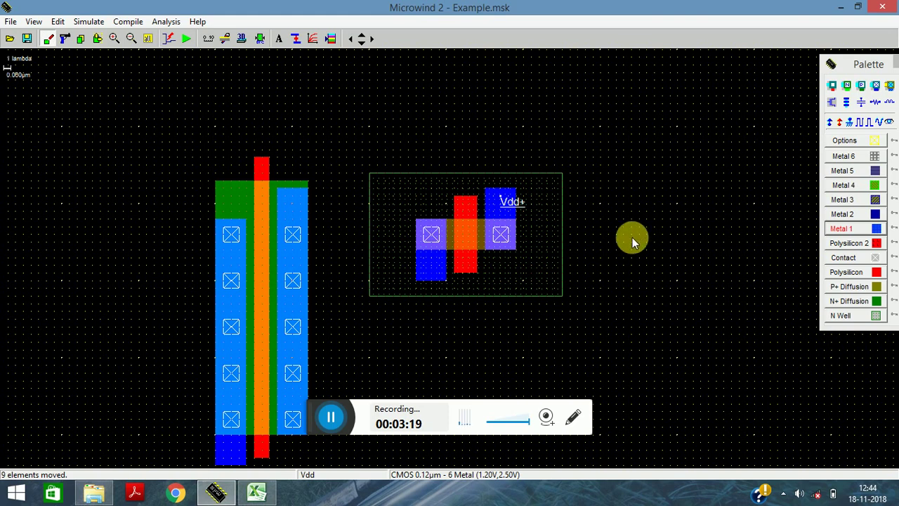
# Place poly-to-metal contacts below the small transistor's gate and atop the large transistor's gate.
pyautogui.click(833, 87)
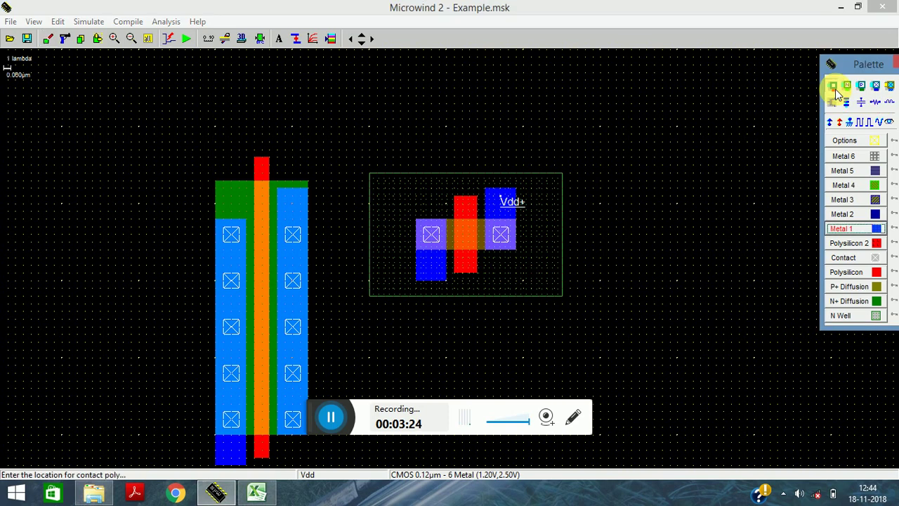
pyautogui.click(467, 280)
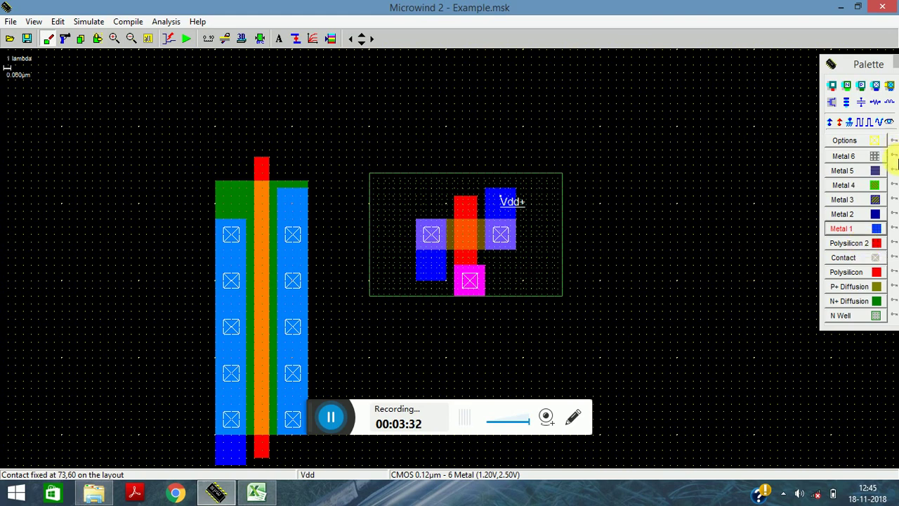
pyautogui.click(831, 83)
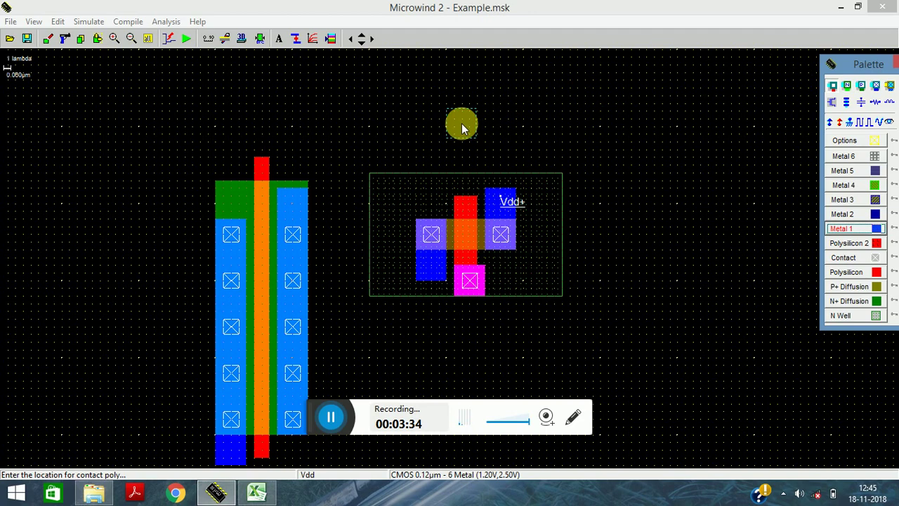
pyautogui.click(262, 142)
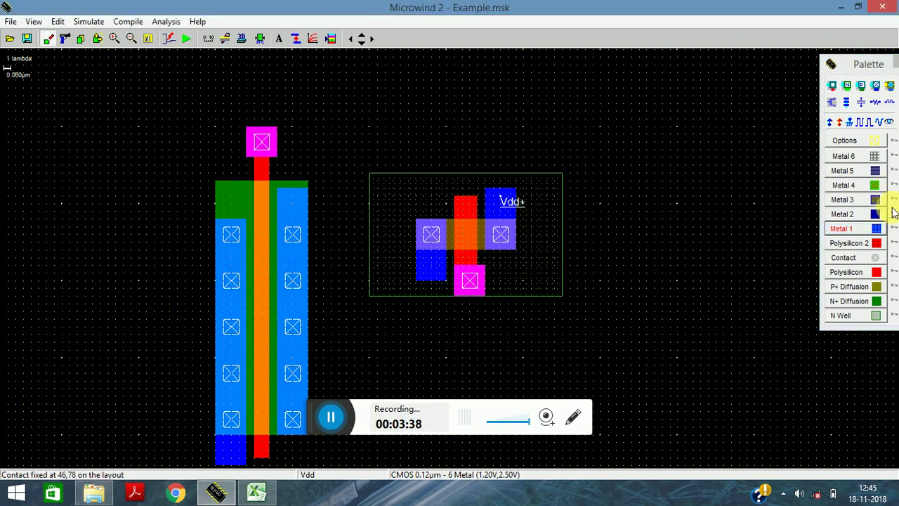
# Draw a Metal 1 strip into the top contact and run the design rule check.
pyautogui.click(866, 230)
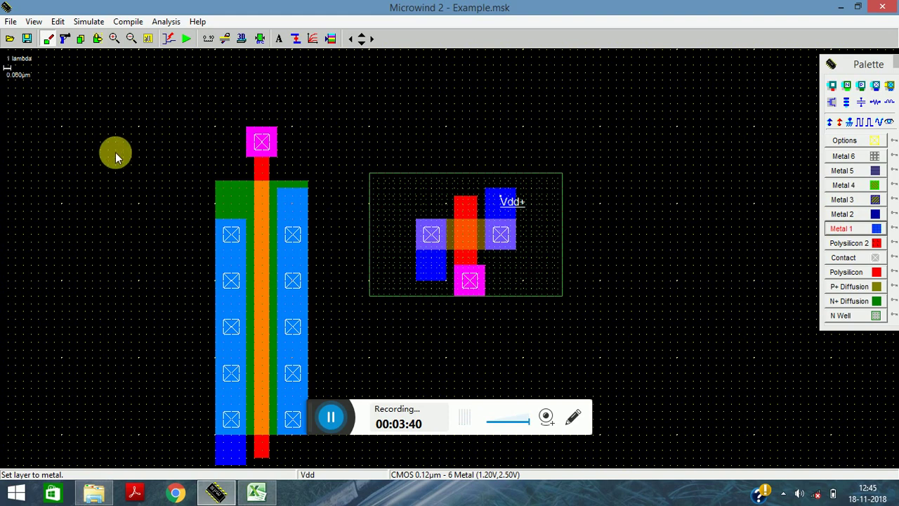
pyautogui.moveTo(139, 127); pyautogui.dragTo(245, 161)
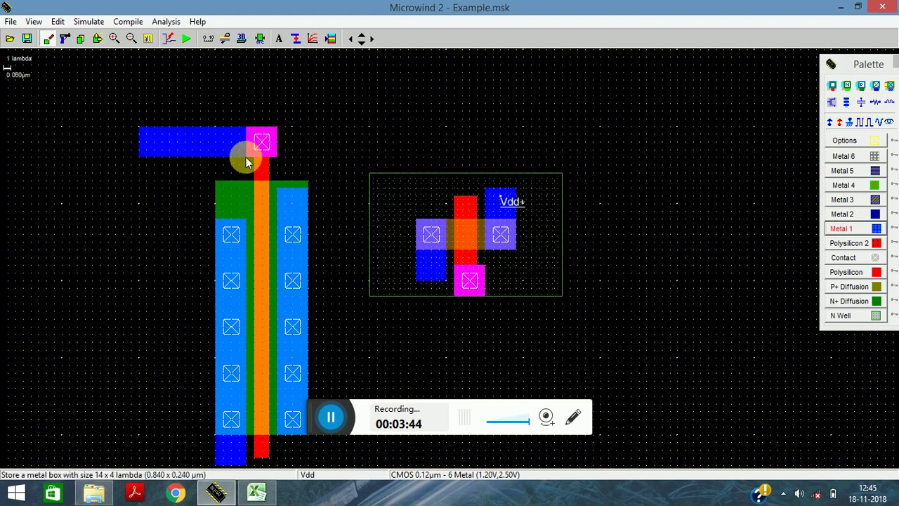
pyautogui.click(260, 39)
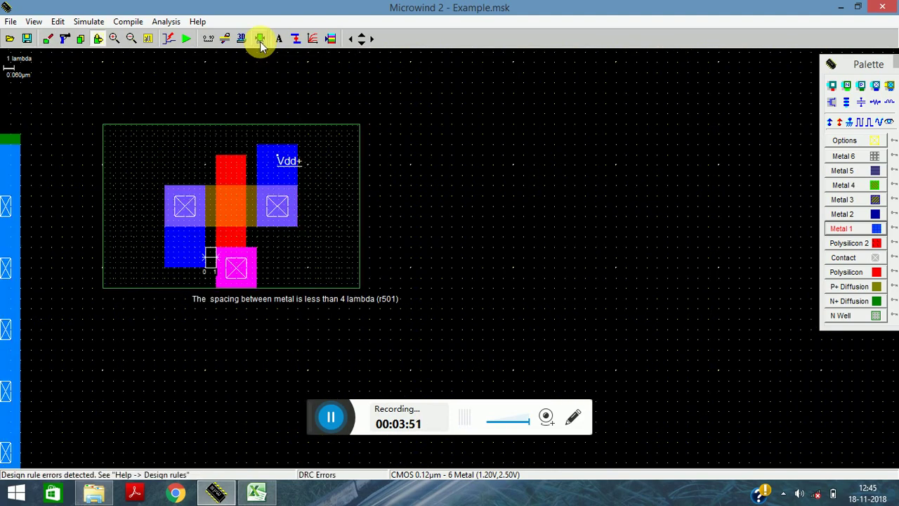
# Draw a 21×3 lambda Metal 1 strip joining both transistors and a 9×4 lambda box to the lower contact.
pyautogui.click(352, 38)
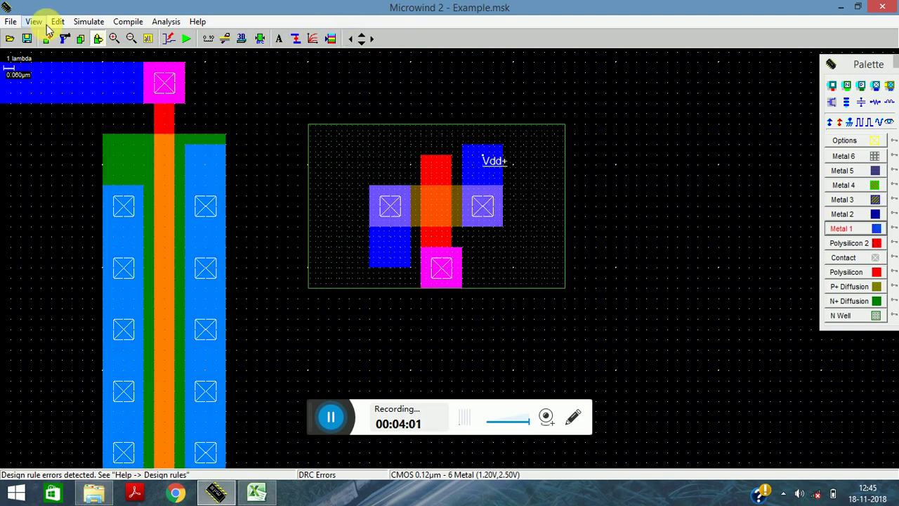
pyautogui.click(130, 40)
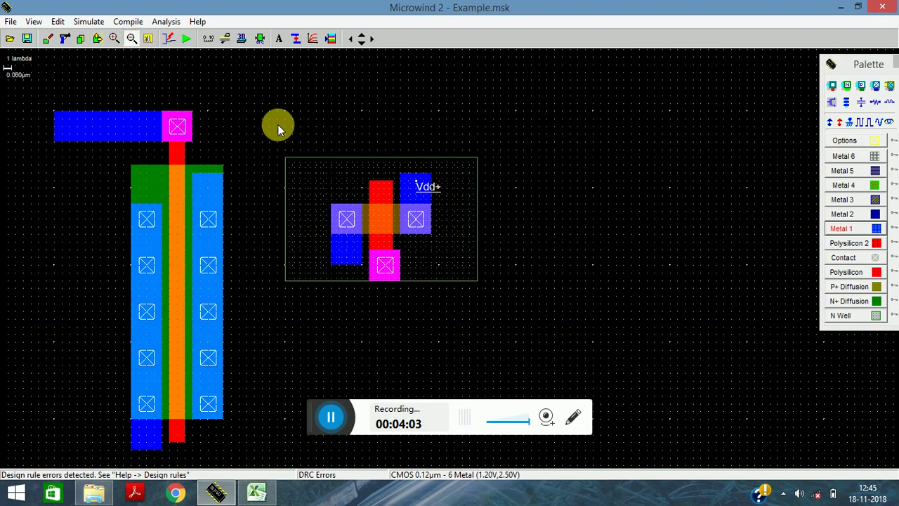
pyautogui.click(136, 42)
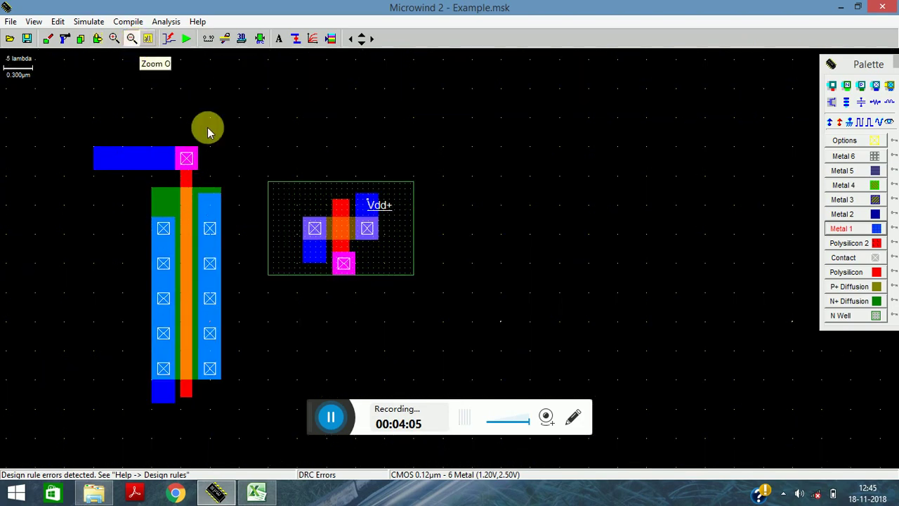
pyautogui.click(842, 229)
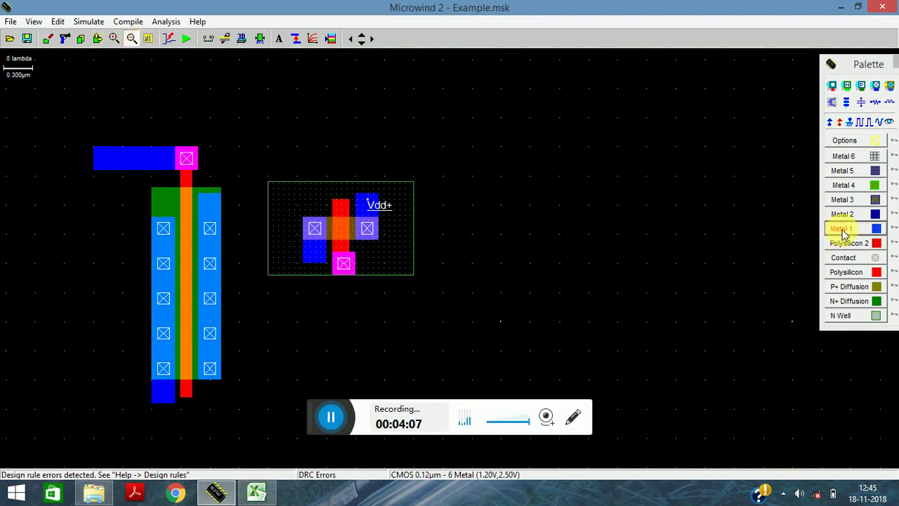
pyautogui.moveTo(223, 233); pyautogui.dragTo(327, 245)
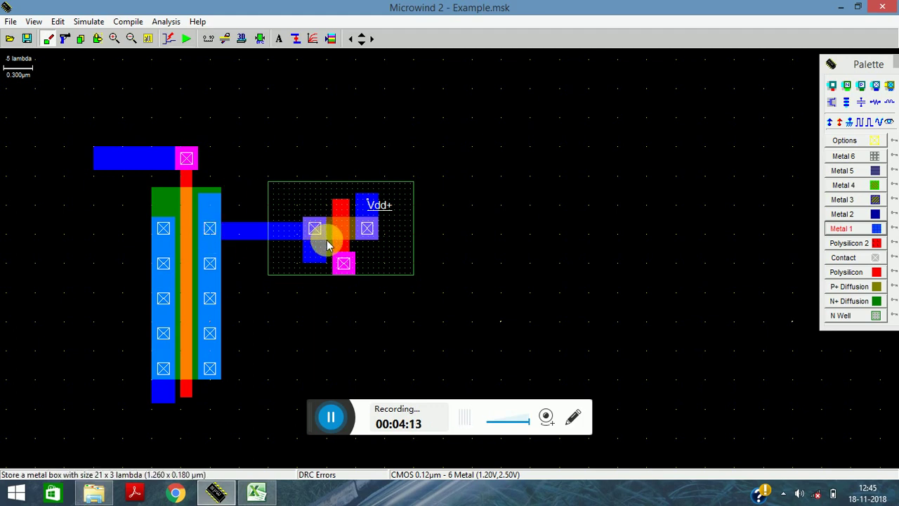
pyautogui.moveTo(302, 255); pyautogui.dragTo(356, 280)
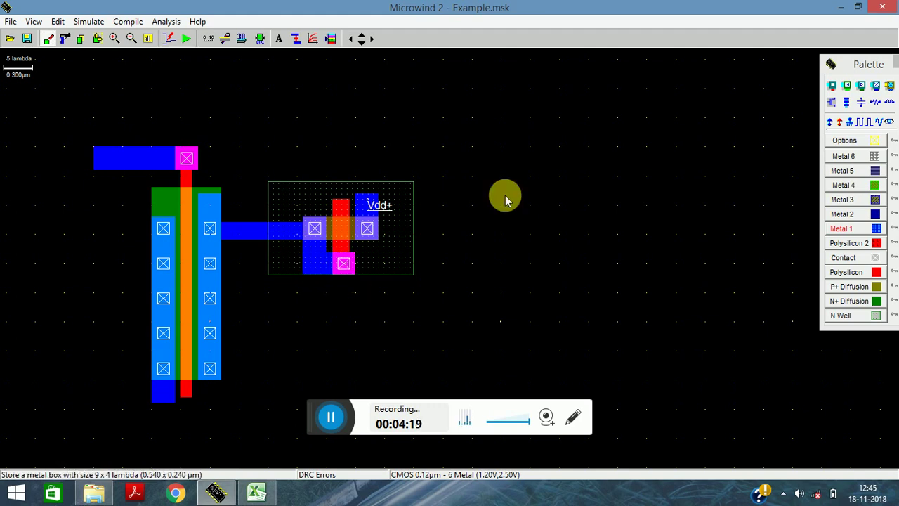
pyautogui.click(889, 123)
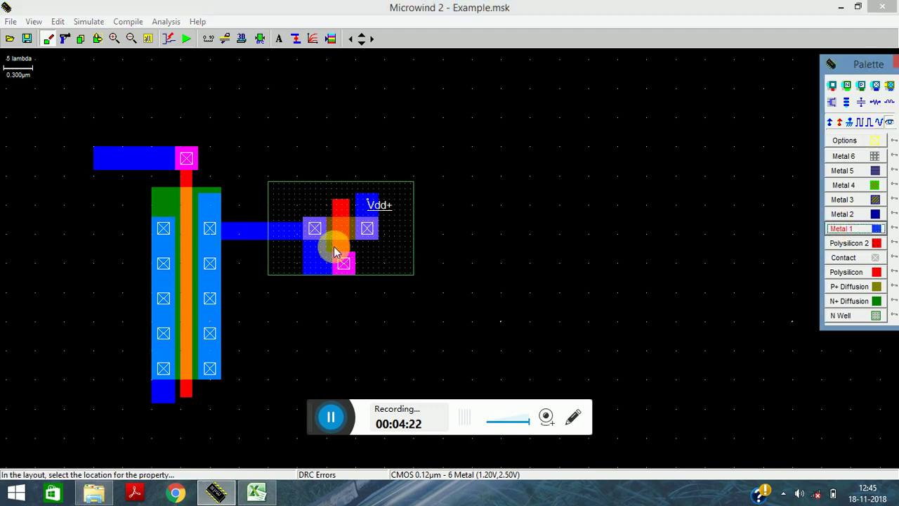
# Label the connecting metal node s1 and attach a 0.05 V sinus1 source to the top-left metal.
pyautogui.click(258, 231)
pyautogui.click(374, 341)
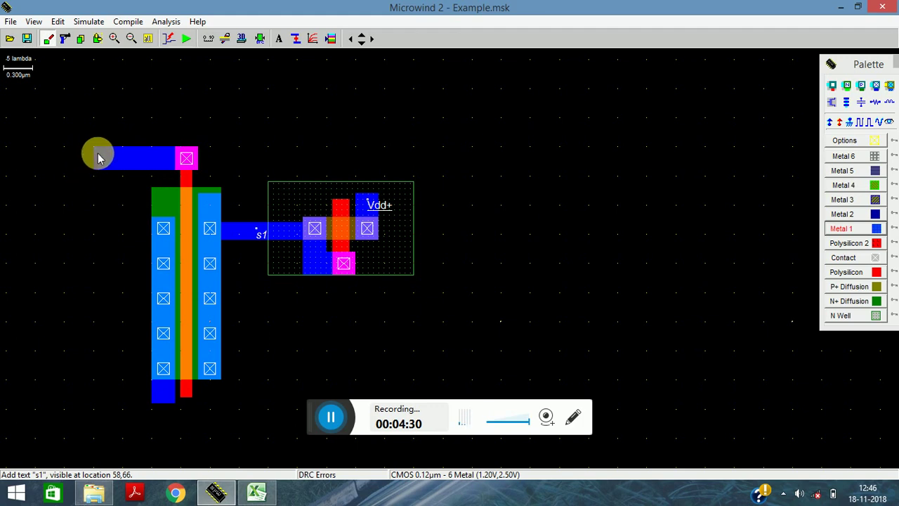
pyautogui.click(882, 123)
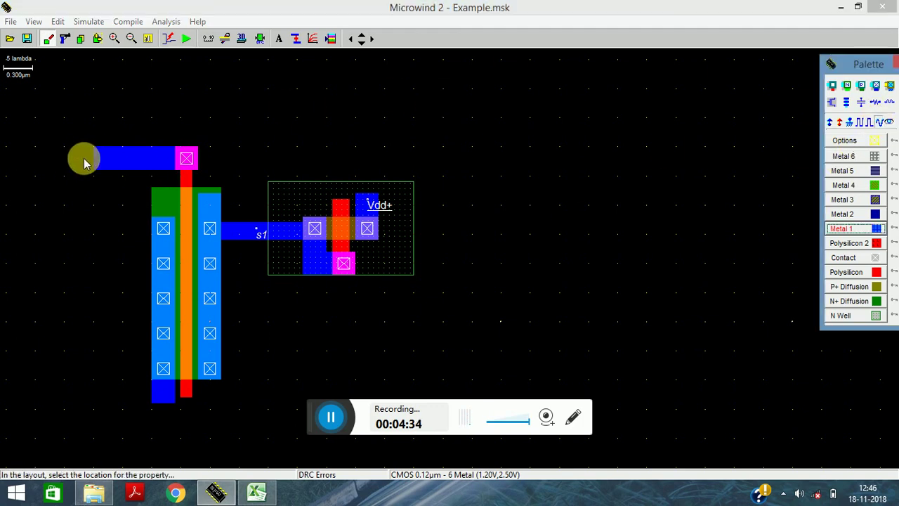
pyautogui.click(108, 158)
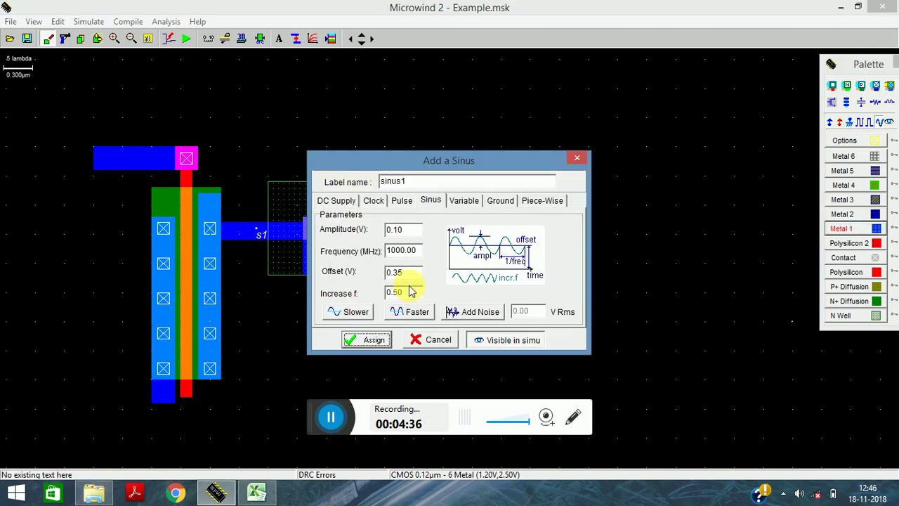
pyautogui.click(410, 229)
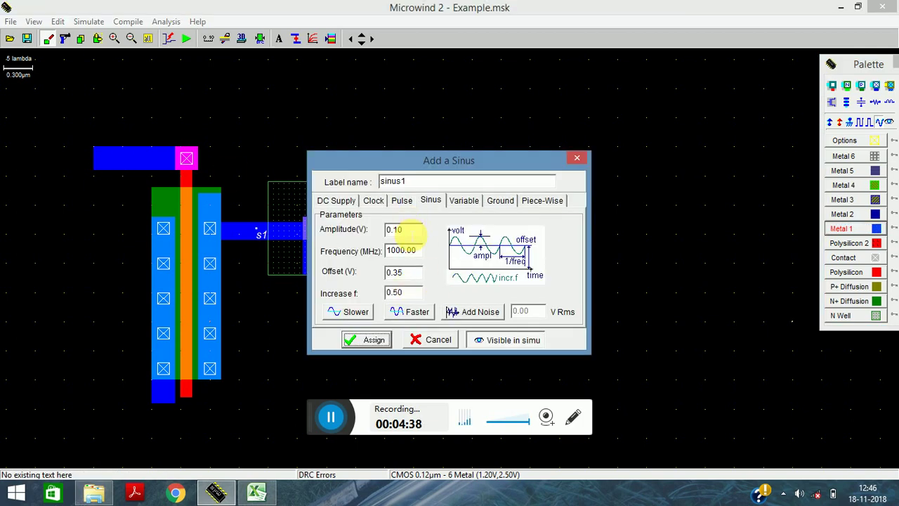
pyautogui.click(410, 229)
pyautogui.write('0')
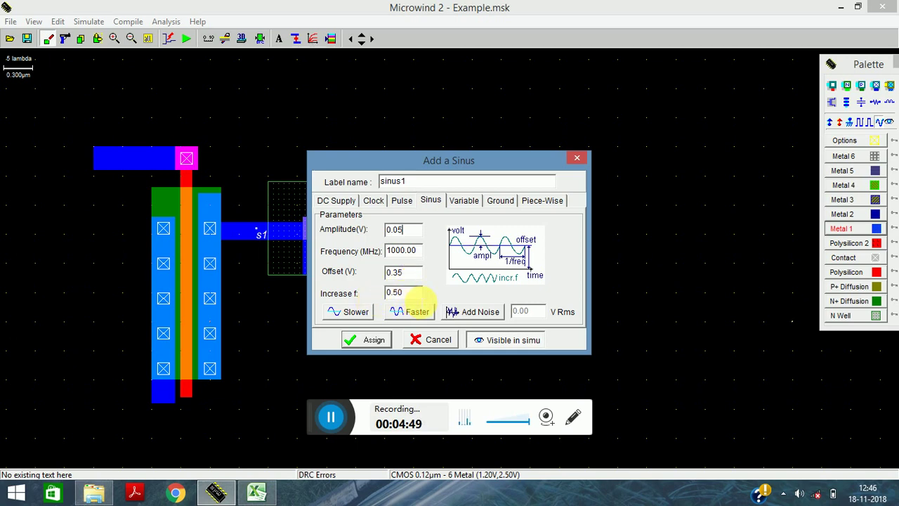
pyautogui.click(359, 340)
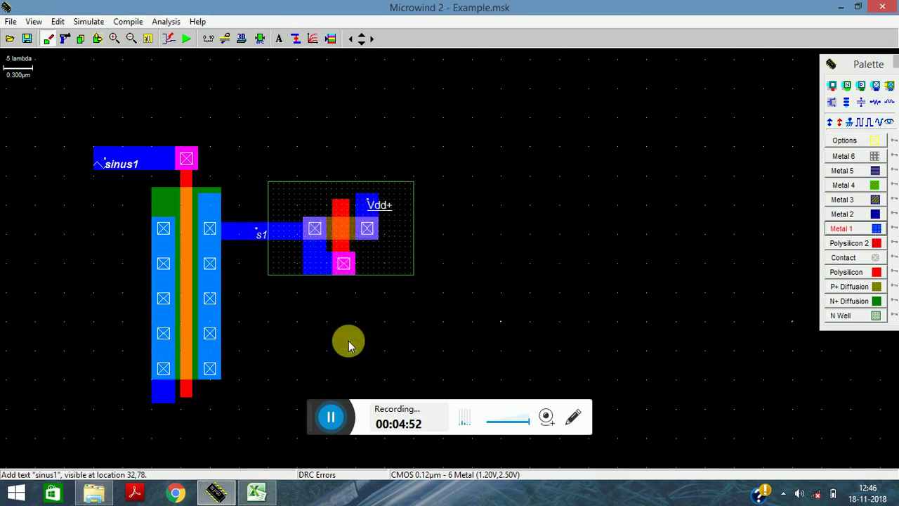
pyautogui.click(849, 121)
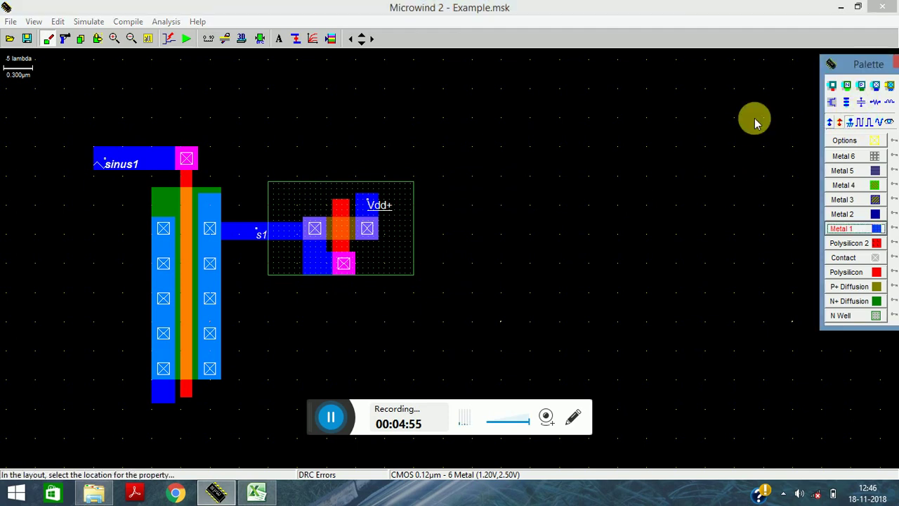
# Label the left diffusion bottom Vss-, add a Vdd+ label beside the well, and run the design rule check.
pyautogui.click(160, 399)
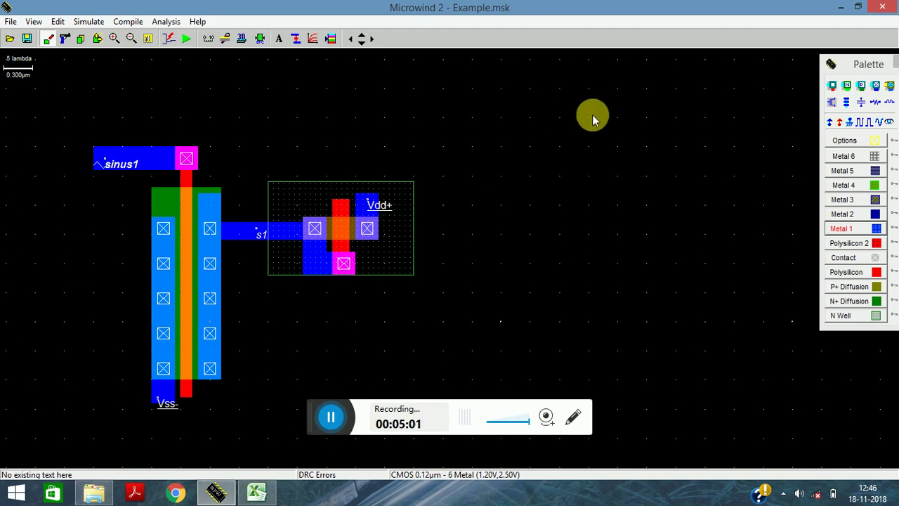
pyautogui.click(829, 124)
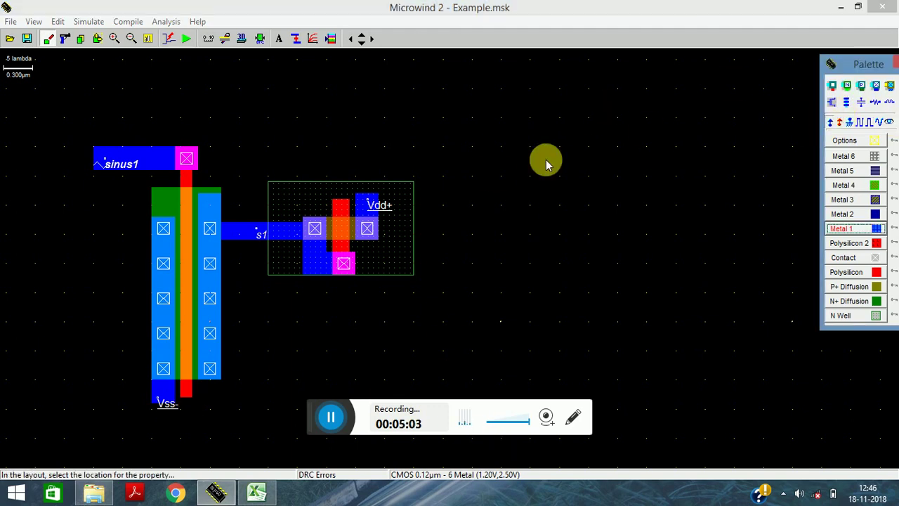
pyautogui.click(402, 192)
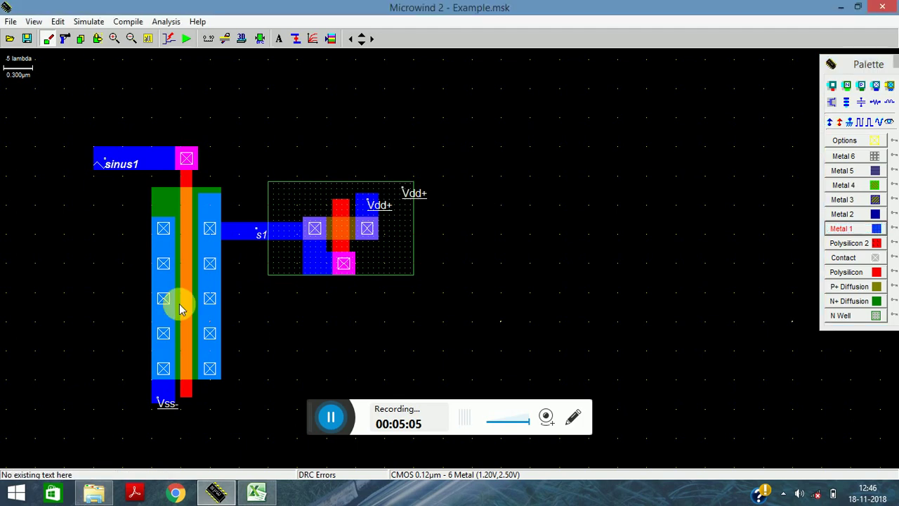
pyautogui.click(260, 40)
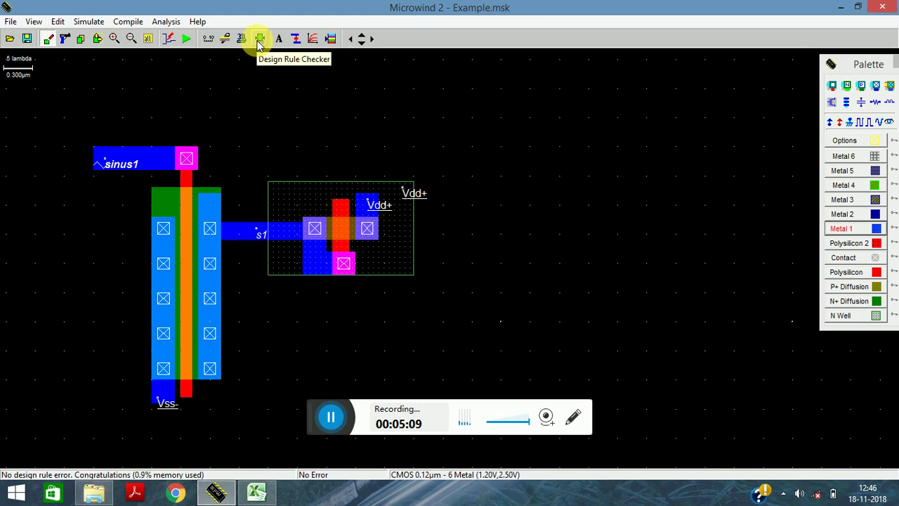
# Run the analog simulation, reset it, and view the signals as voltage versus time.
pyautogui.click(186, 40)
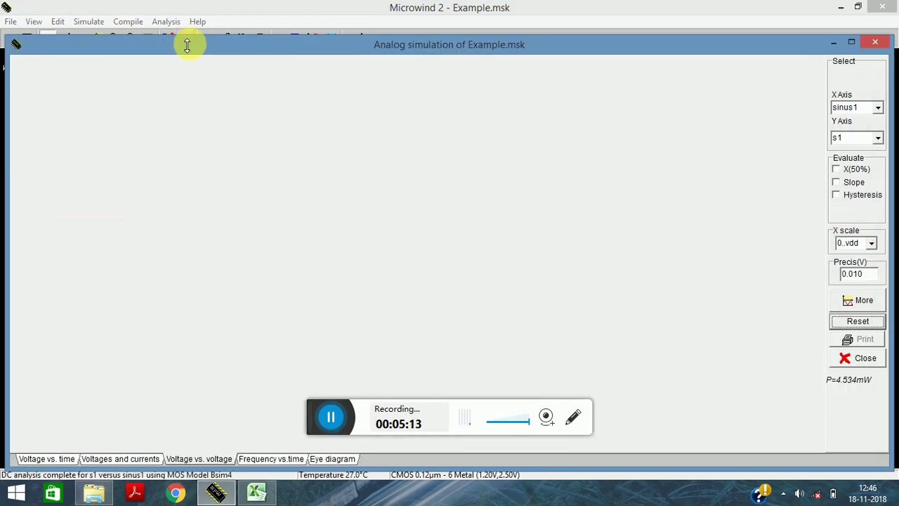
pyautogui.click(848, 321)
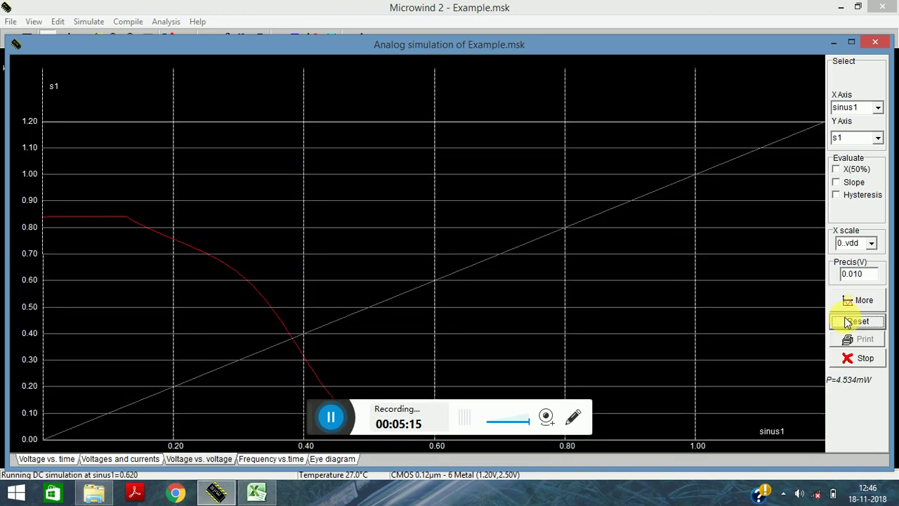
pyautogui.click(53, 459)
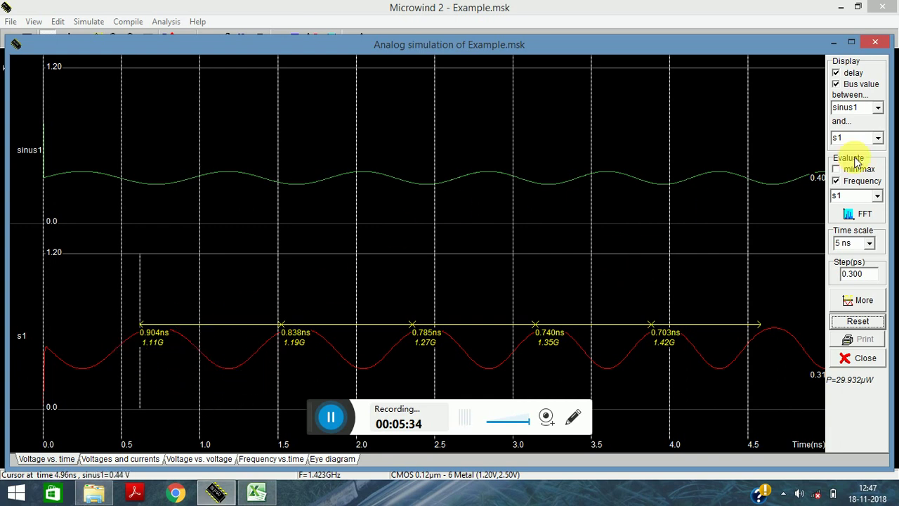
# Switch to the voltage-versus-voltage view to plot s1 against sinus1 as a transfer curve.
pyautogui.click(330, 417)
pyautogui.click(292, 417)
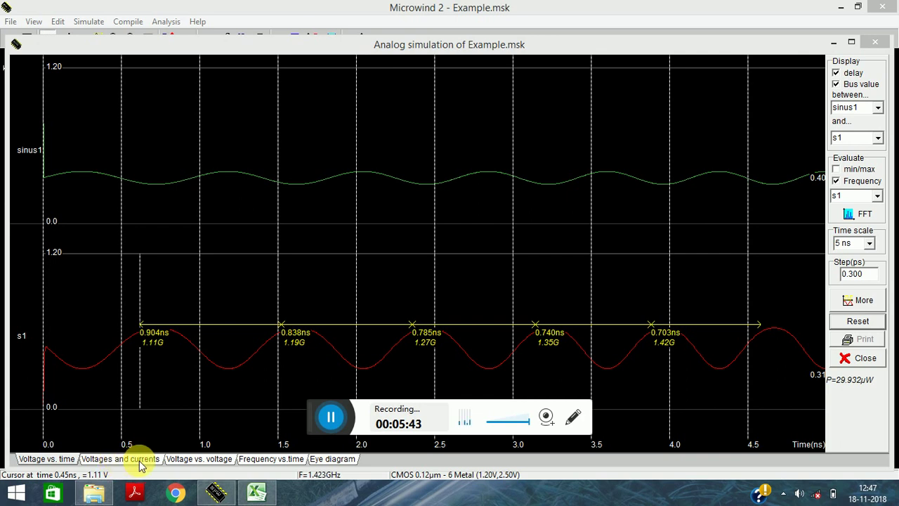
pyautogui.click(181, 459)
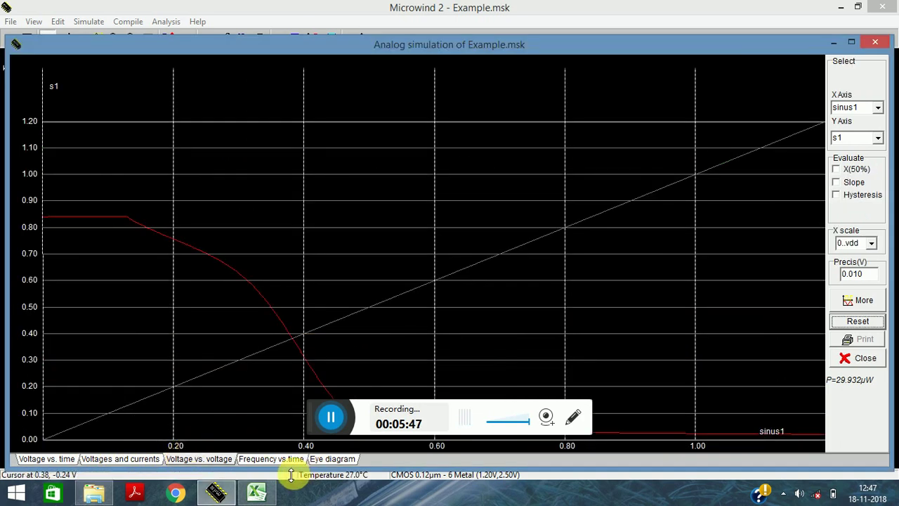
# Close the Analog simulation window to return to the Example.msk layout.
pyautogui.click(874, 42)
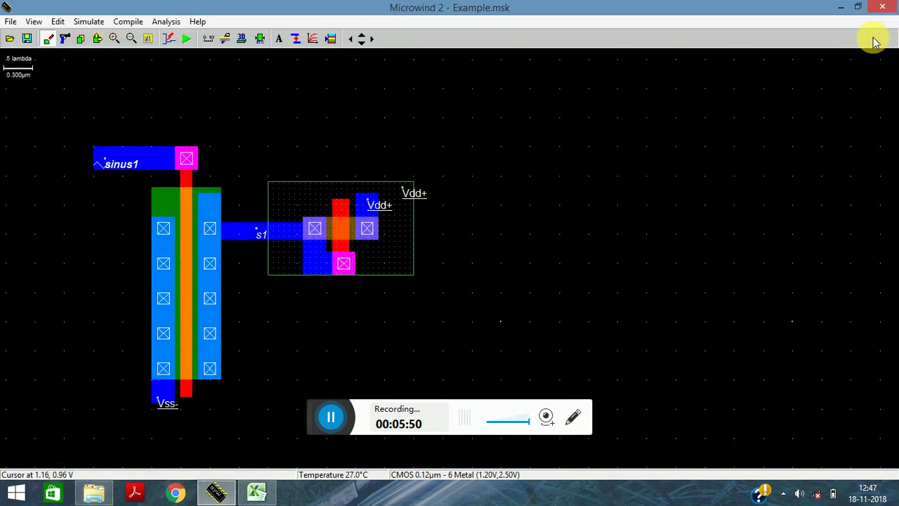